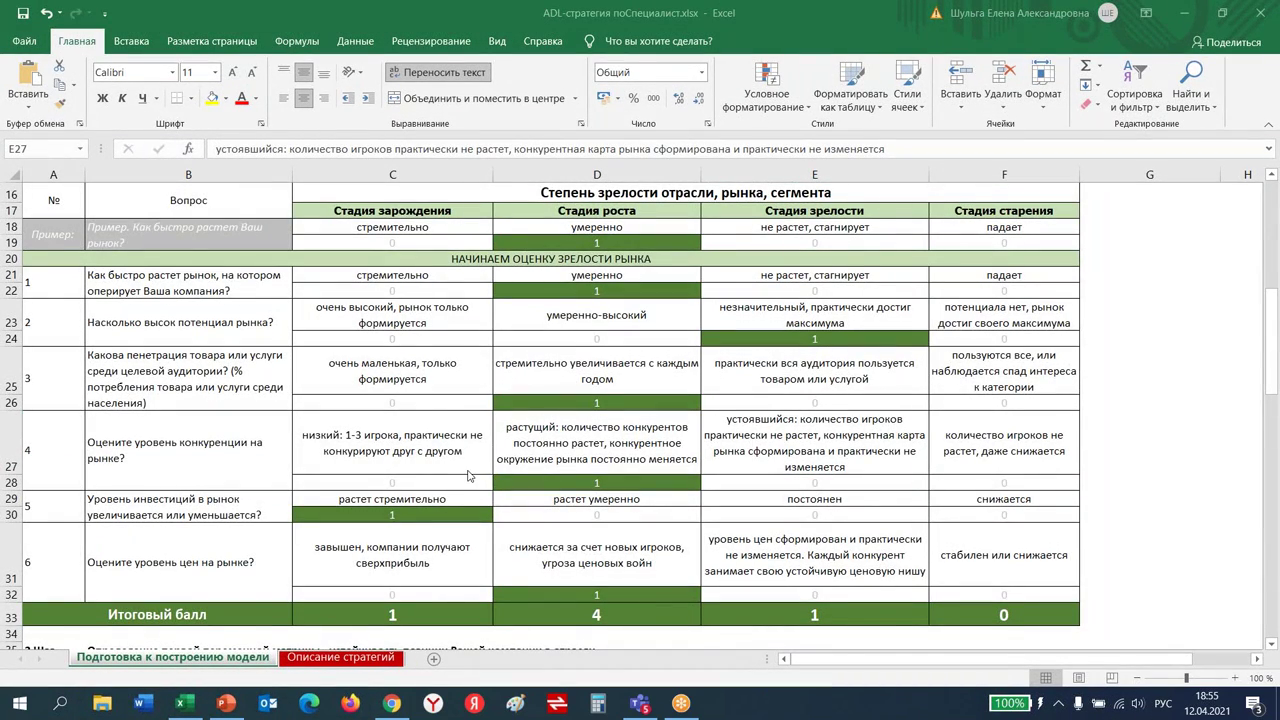
# Examine the first three market maturity questions and their marked answers in step 1 of the ADL matrix template
pyautogui.scroll(5, 469, 476)
pyautogui.scroll(-3, 464, 484)
pyautogui.scroll(-1, 460, 484)
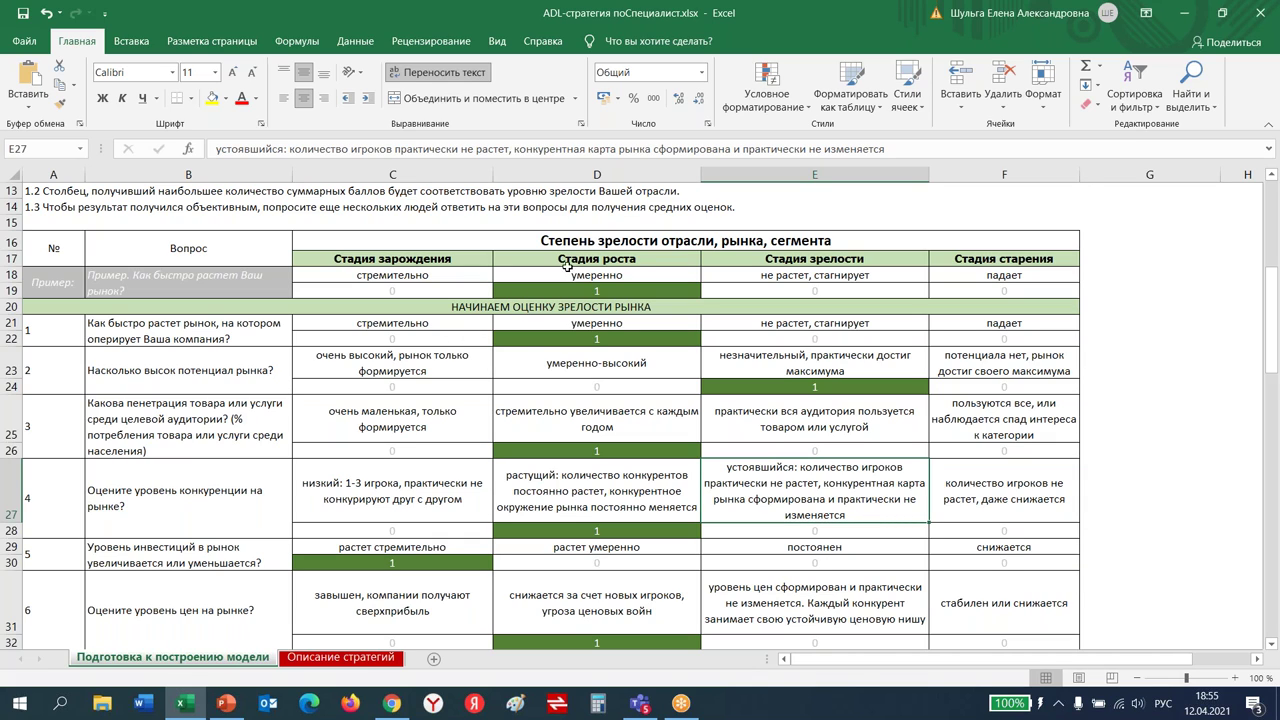
pyautogui.click(231, 332)
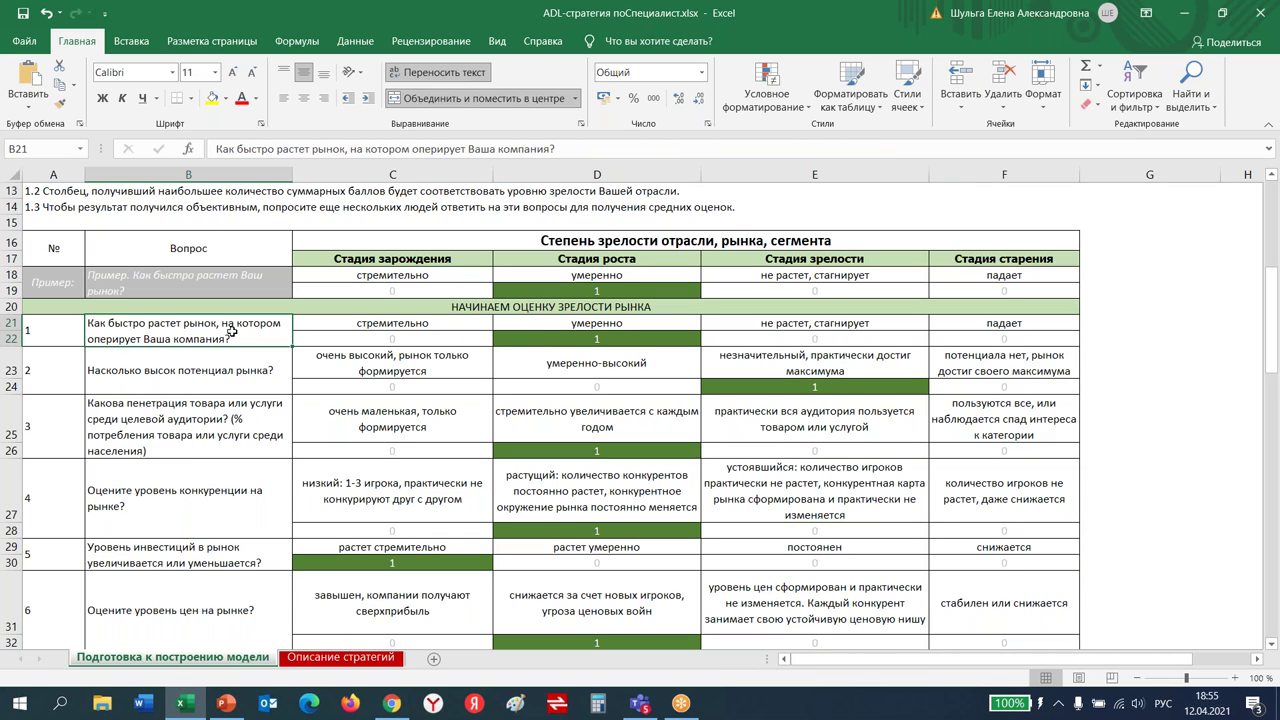
pyautogui.click(188, 174)
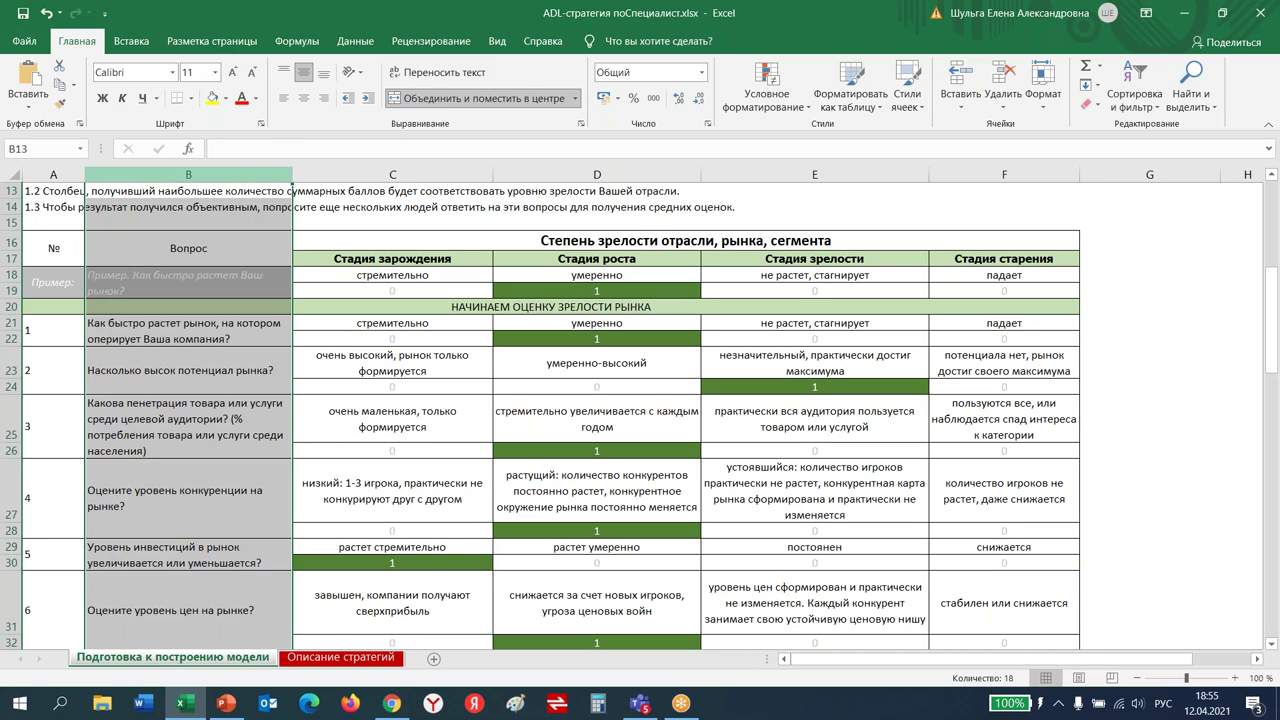
pyautogui.click(222, 331)
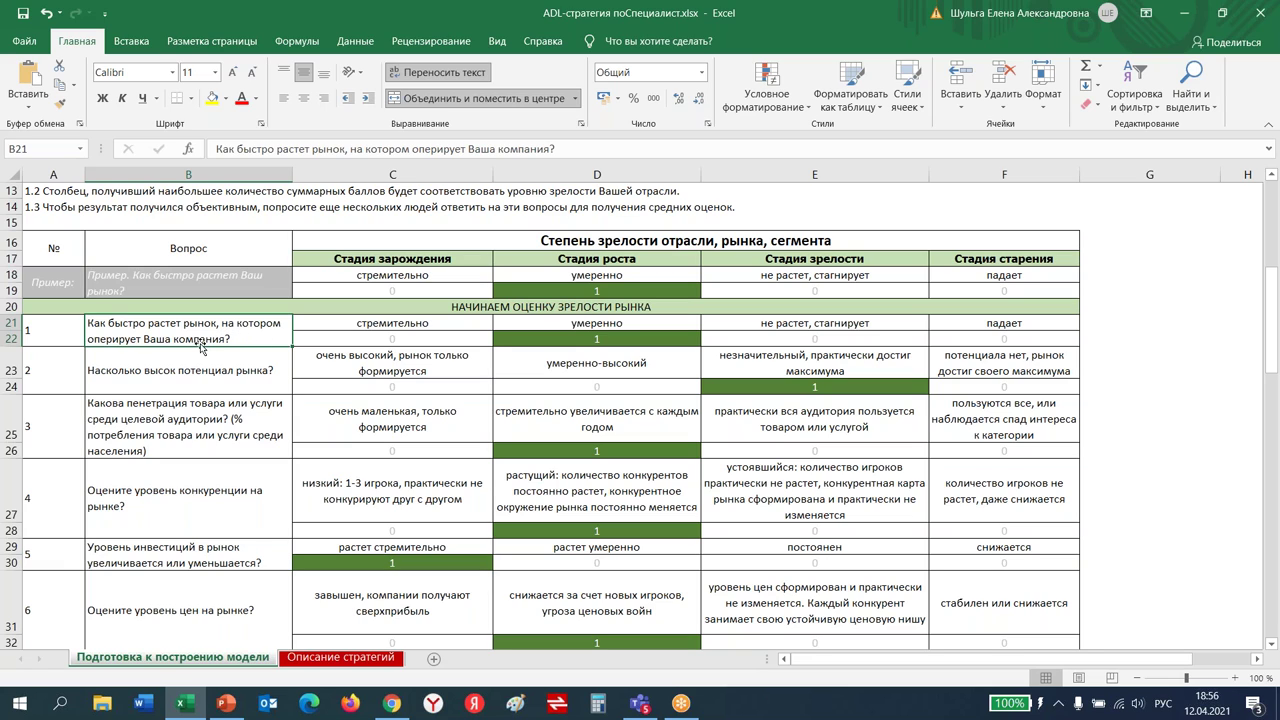
pyautogui.click(549, 338)
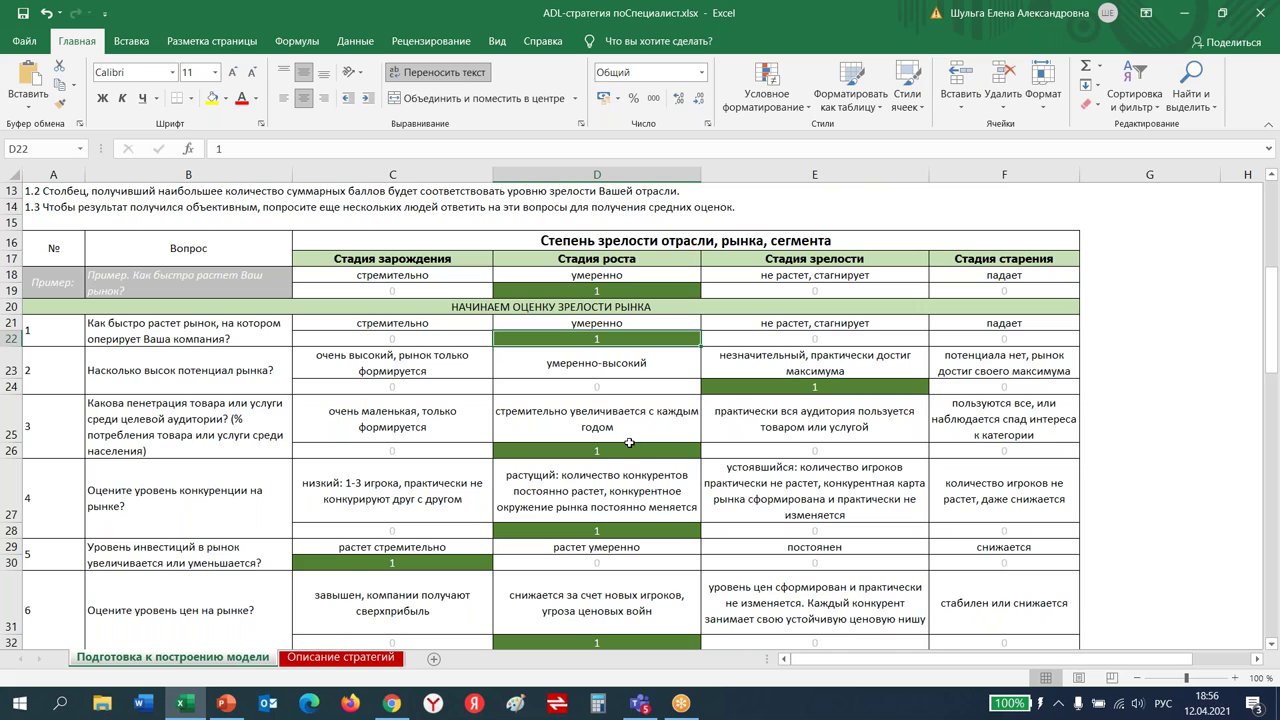
pyautogui.click(232, 425)
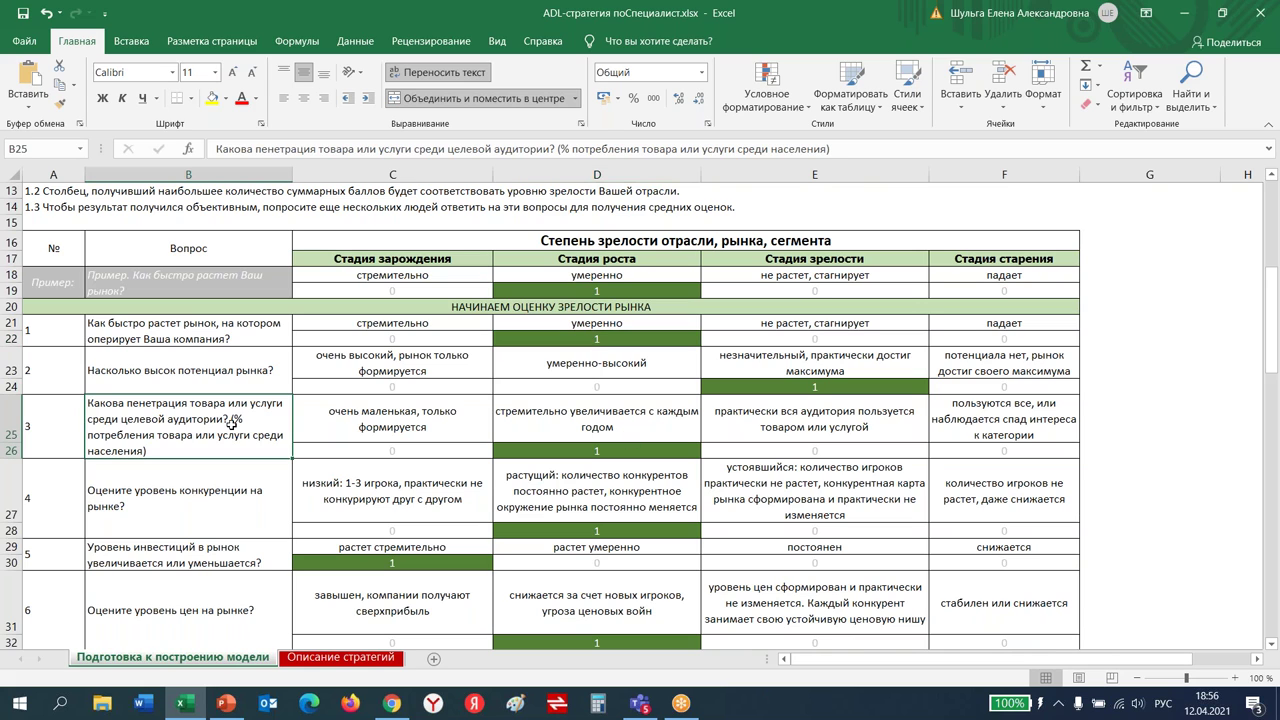
pyautogui.click(812, 360)
# Review the remaining market maturity answers and inspect the total score of the "Стадия роста" column
pyautogui.scroll(-3, 569, 488)
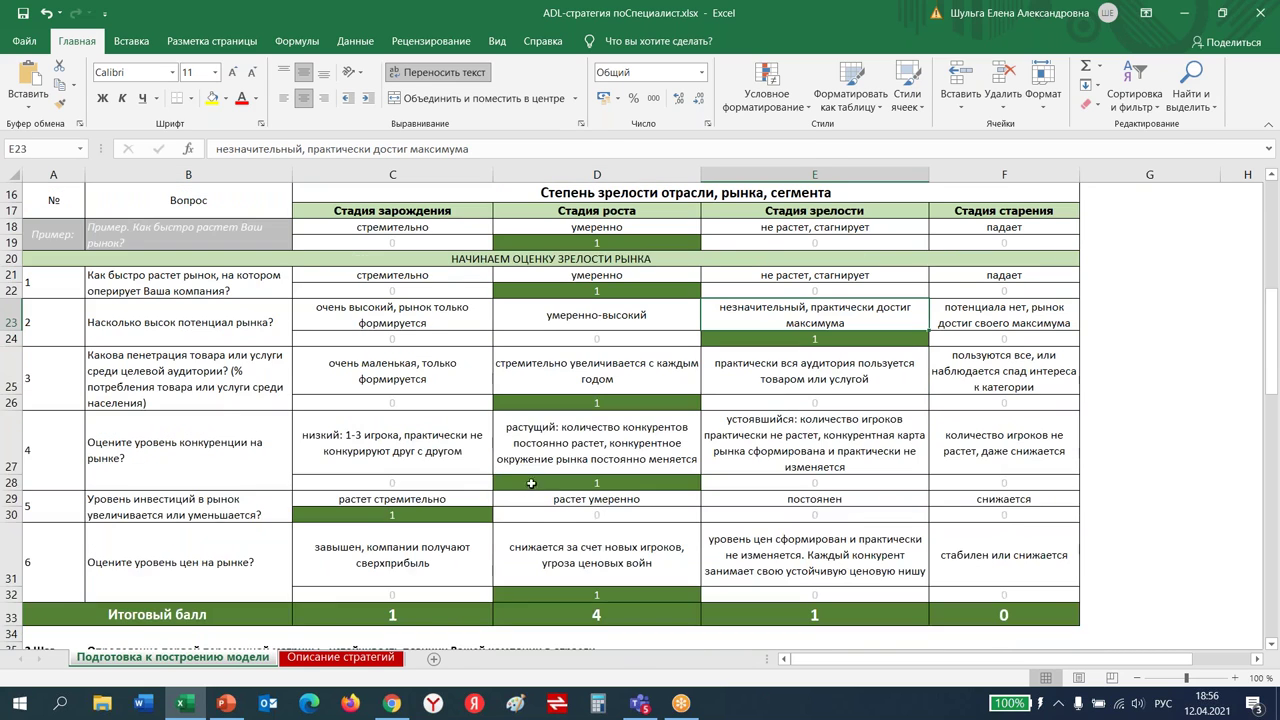
pyautogui.scroll(3, 485, 422)
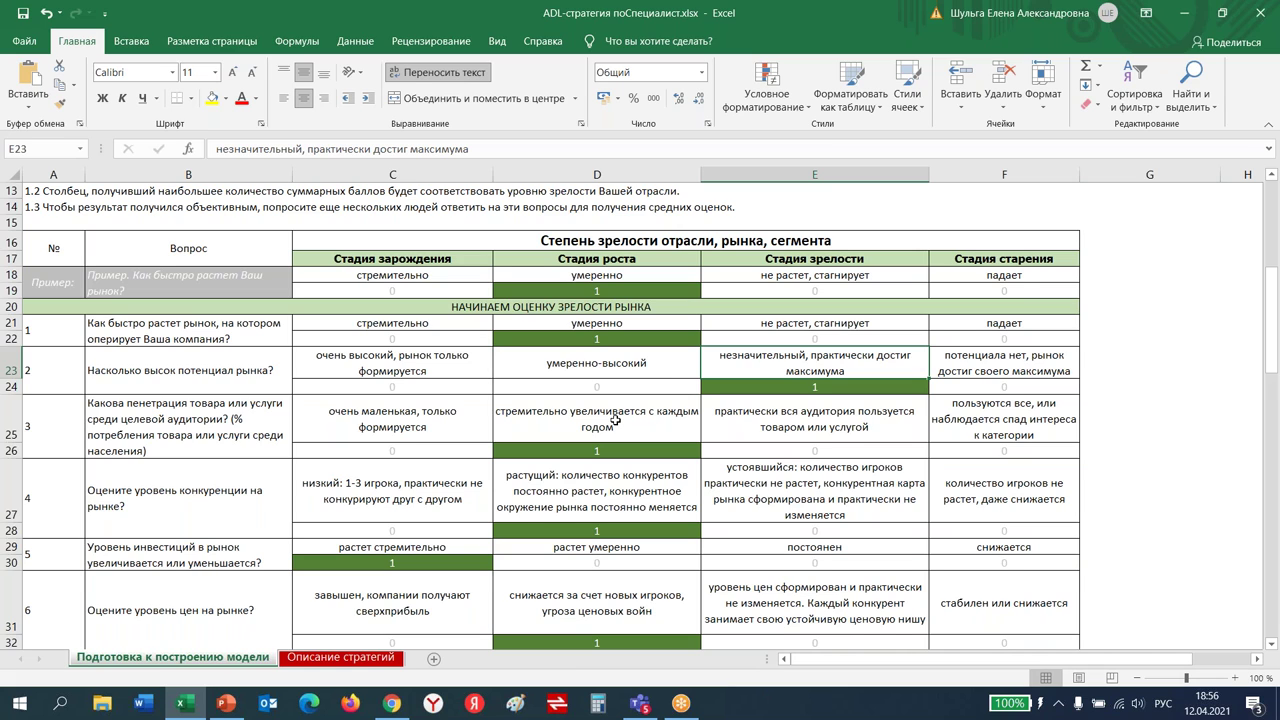
pyautogui.scroll(1, 628, 420)
pyautogui.scroll(-4, 628, 420)
pyautogui.scroll(-1, 628, 420)
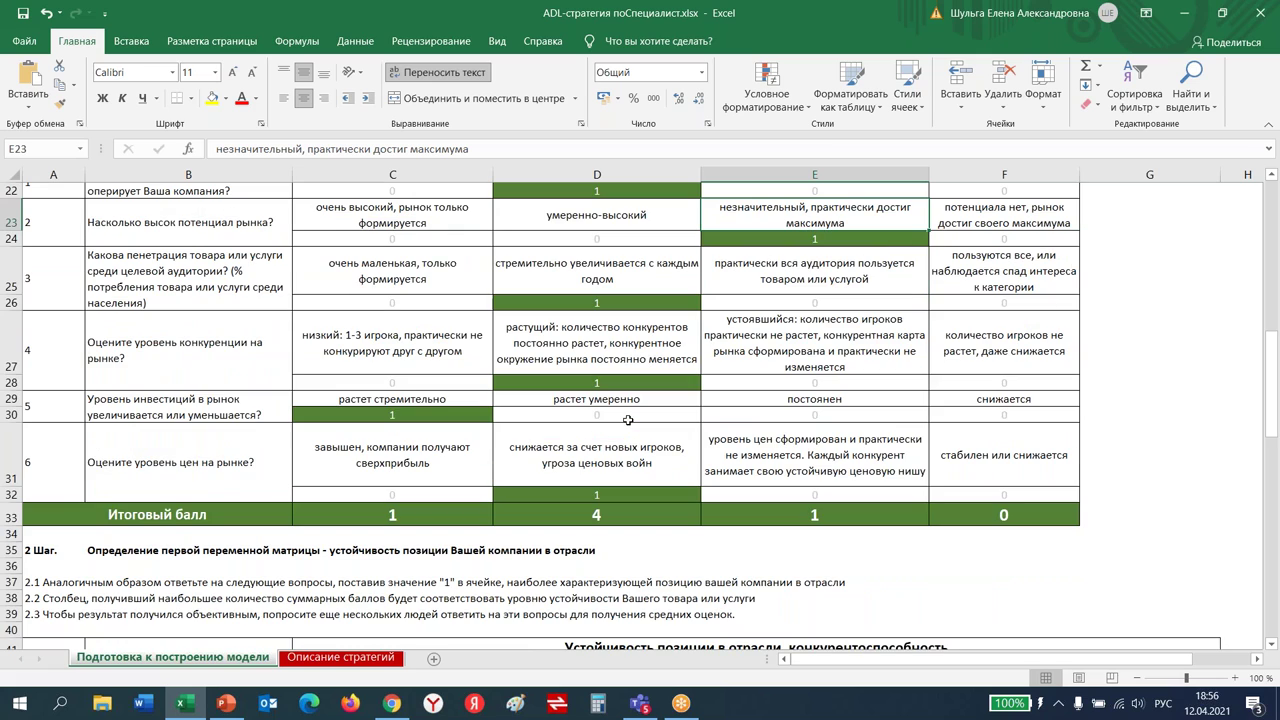
pyautogui.click(610, 516)
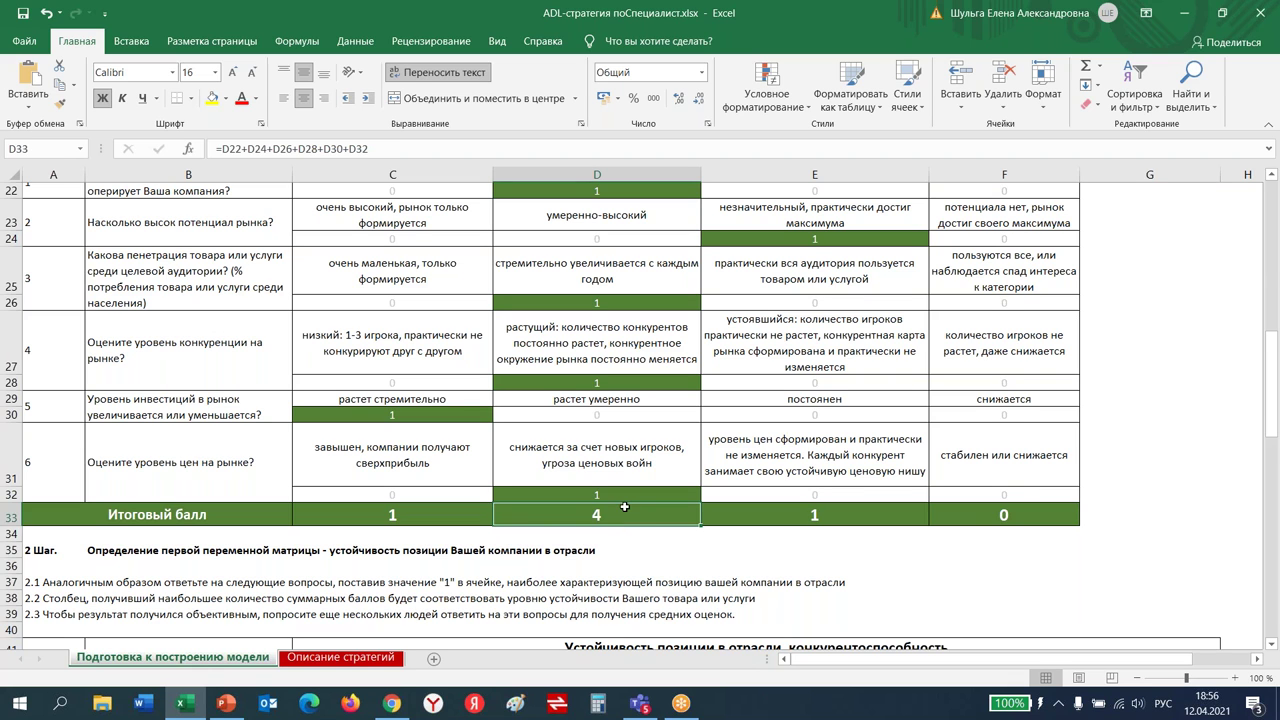
pyautogui.scroll(5, 628, 495)
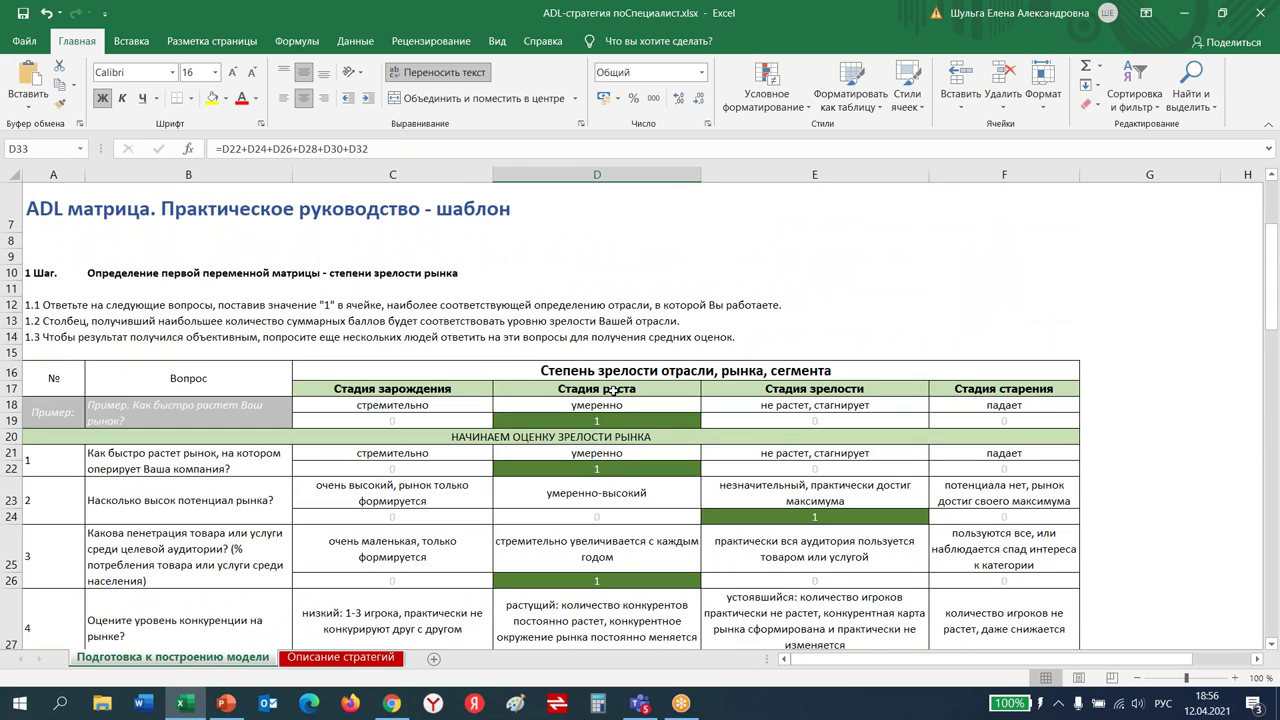
pyautogui.scroll(-7, 613, 390)
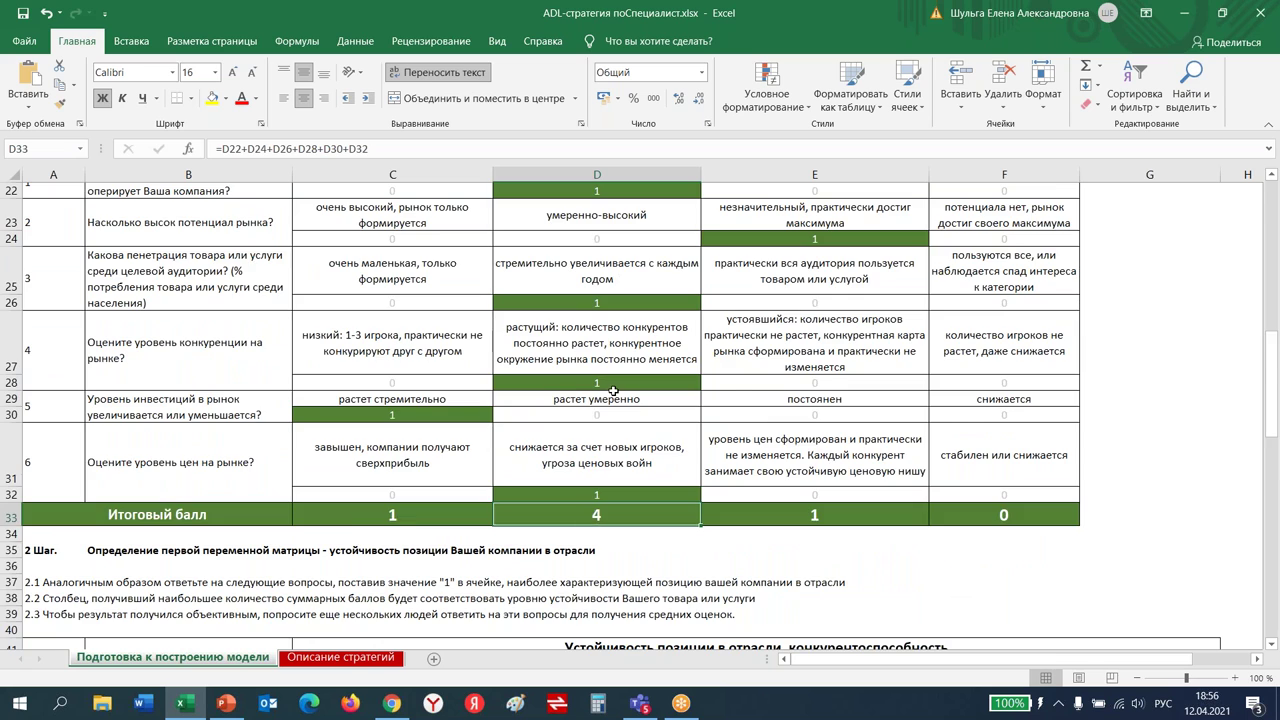
# Examine the company competitiveness questions and marked answers in step 2, from sales dynamics down to the total score row
pyautogui.scroll(-1, 613, 390)
pyautogui.scroll(-2, 613, 390)
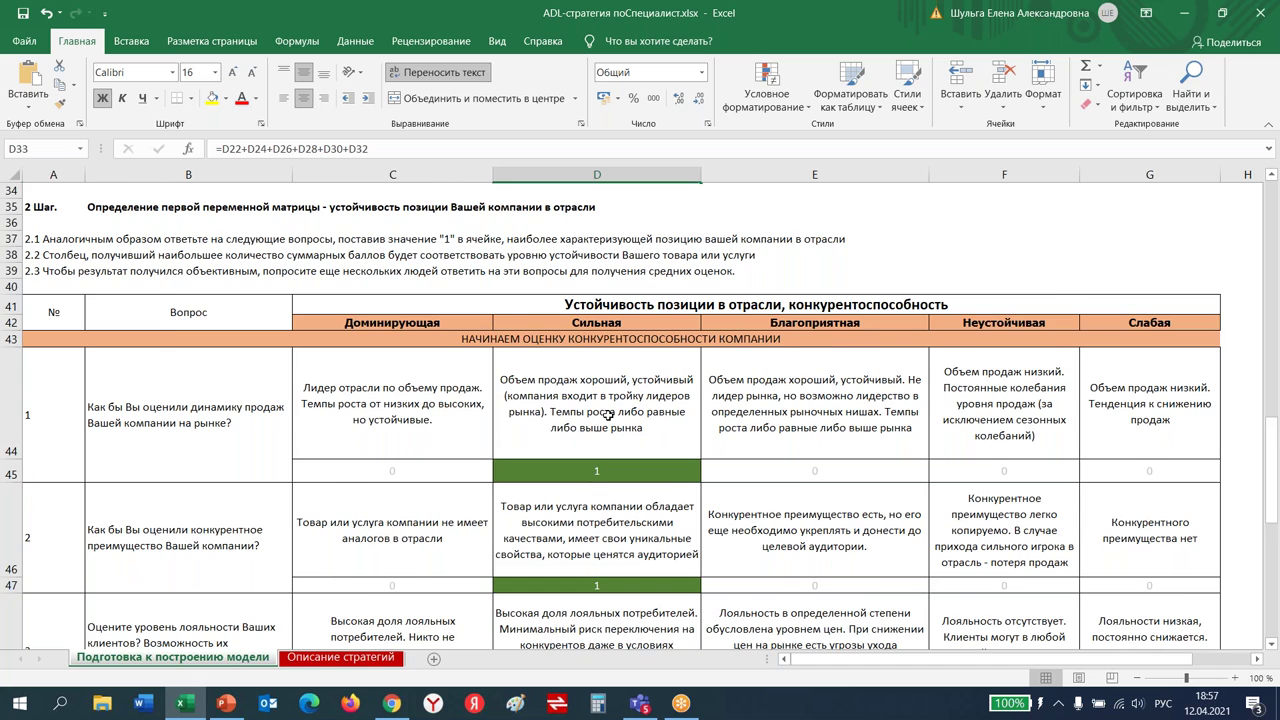
pyautogui.scroll(-1, 608, 414)
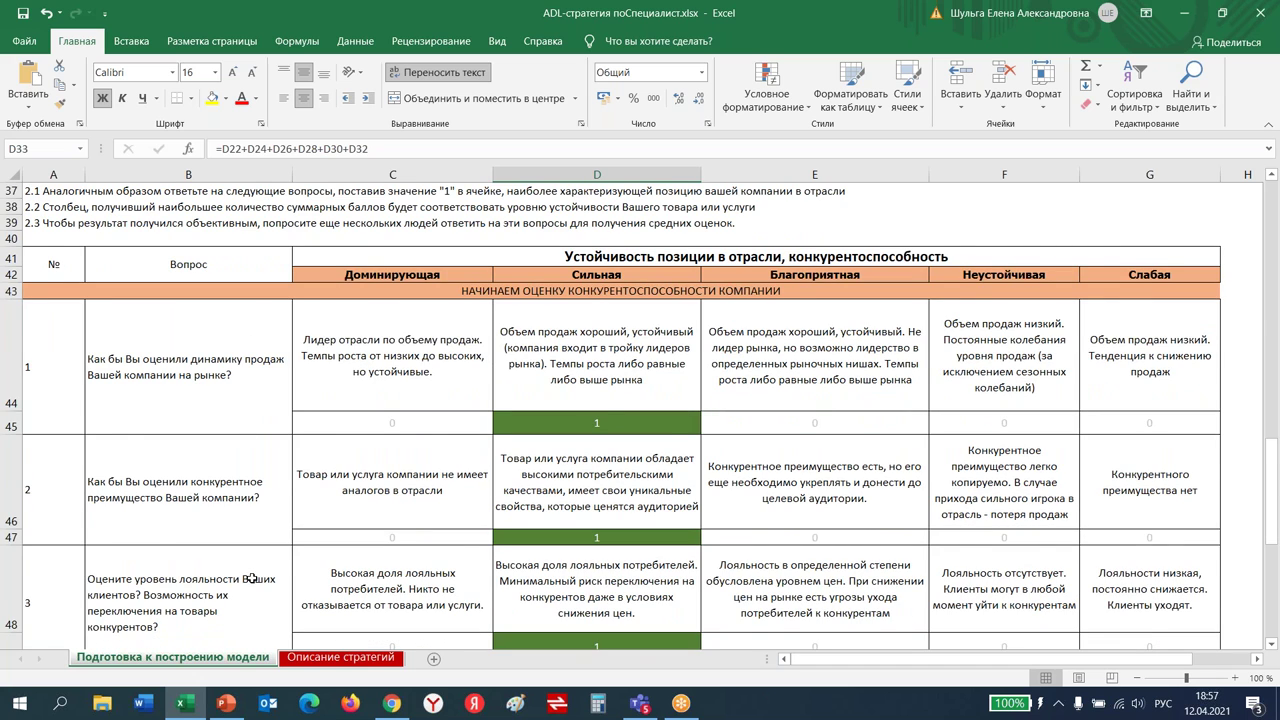
pyautogui.scroll(-10, 252, 578)
pyautogui.scroll(5, 716, 559)
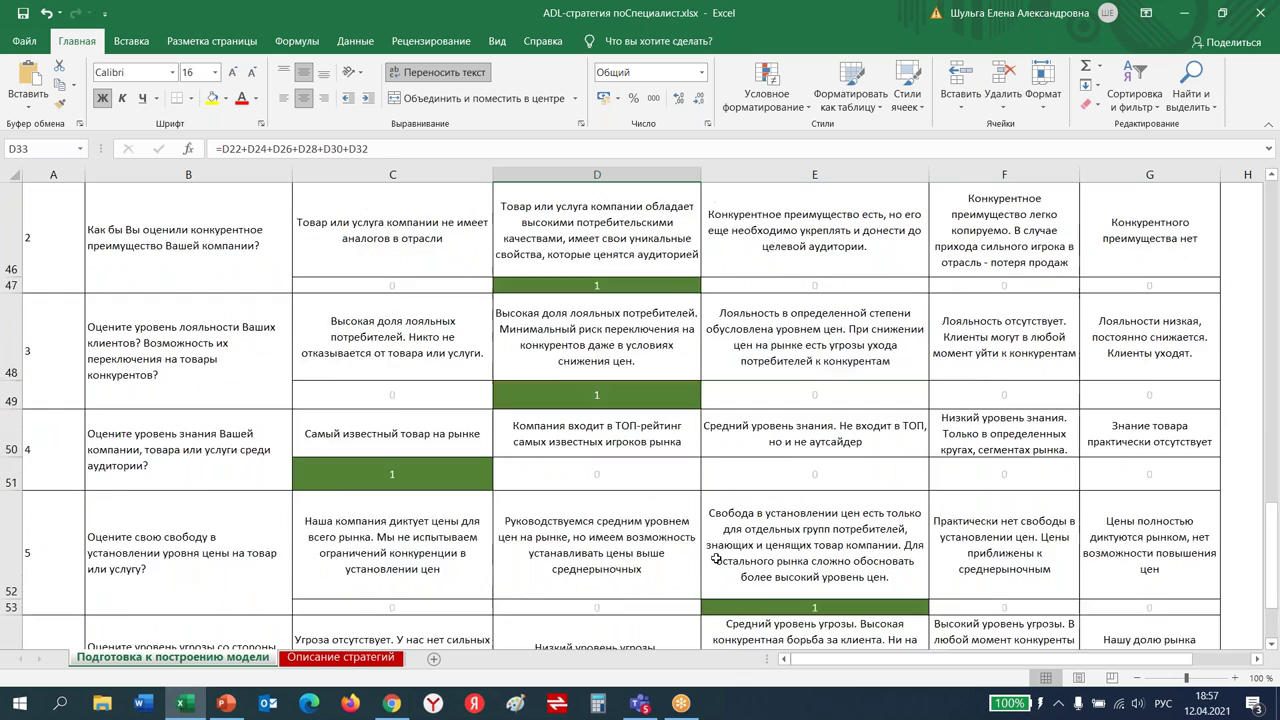
pyautogui.scroll(1, 716, 559)
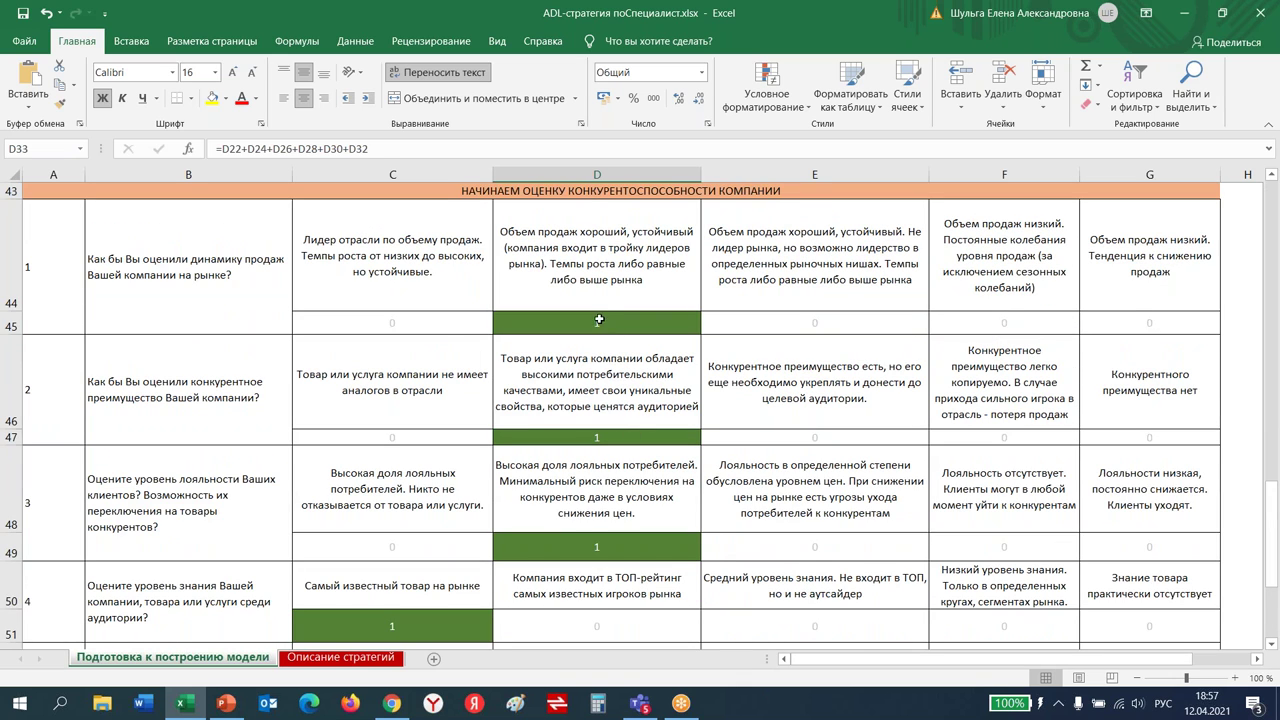
pyautogui.click(233, 278)
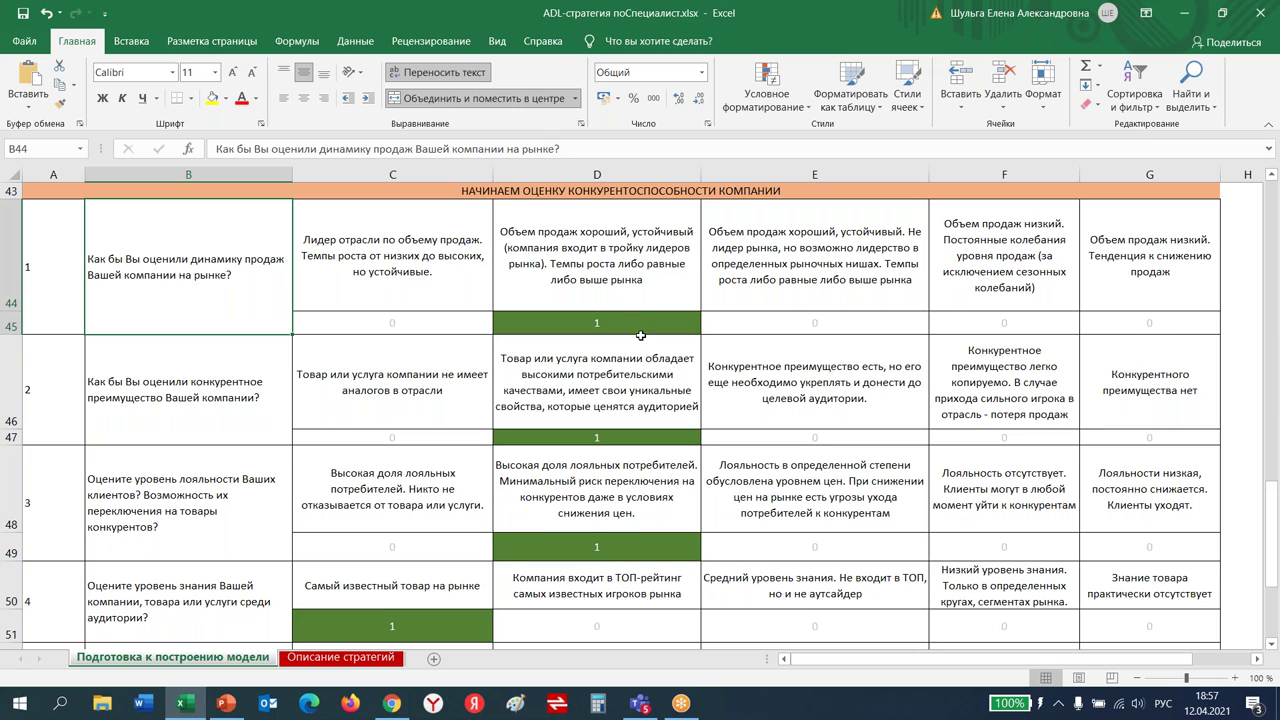
pyautogui.scroll(-1, 668, 374)
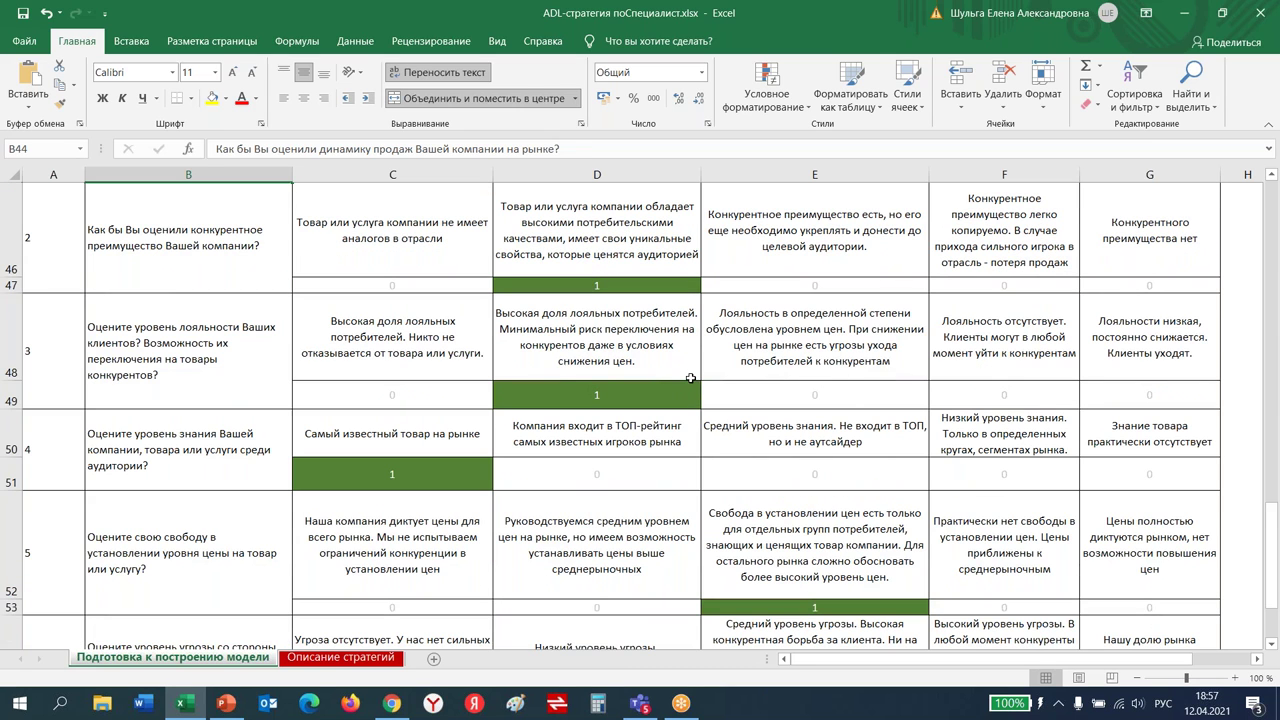
pyautogui.scroll(-1, 689, 376)
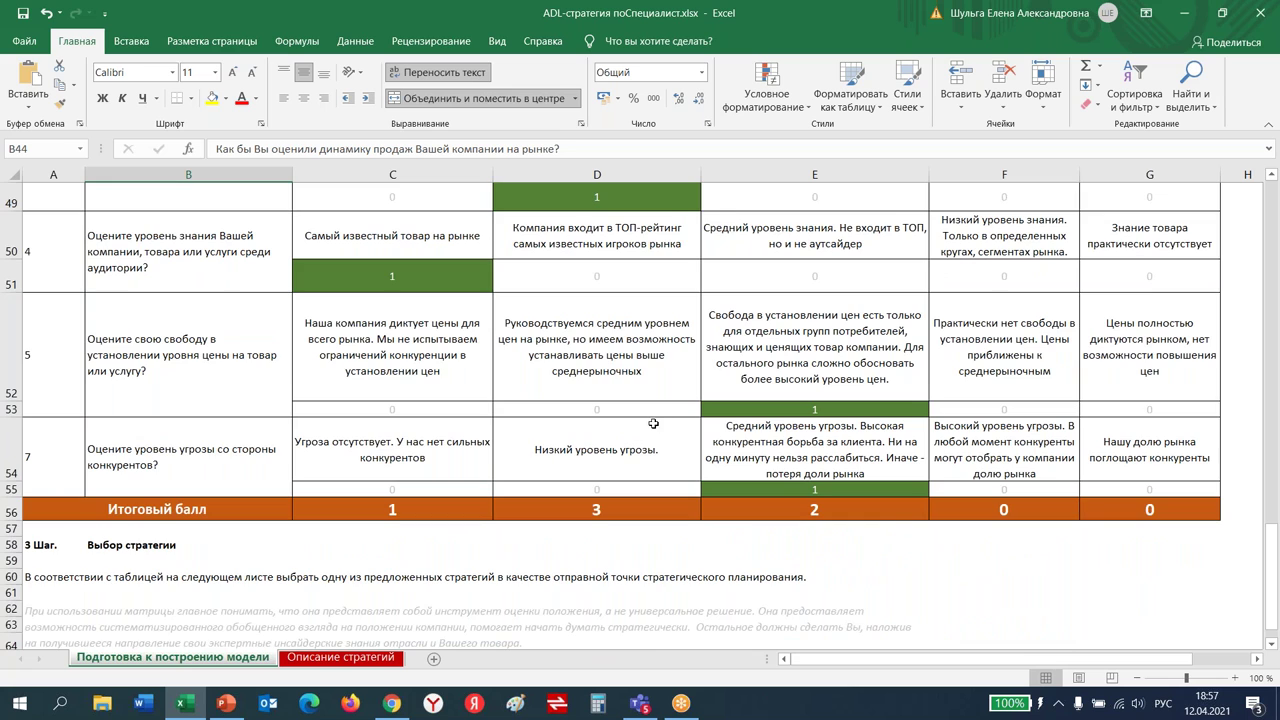
# Compare the "Стадия роста" column of the maturity table with the total score of the "Сильная" column in the competitiveness table
pyautogui.scroll(12, 651, 420)
pyautogui.scroll(2, 651, 420)
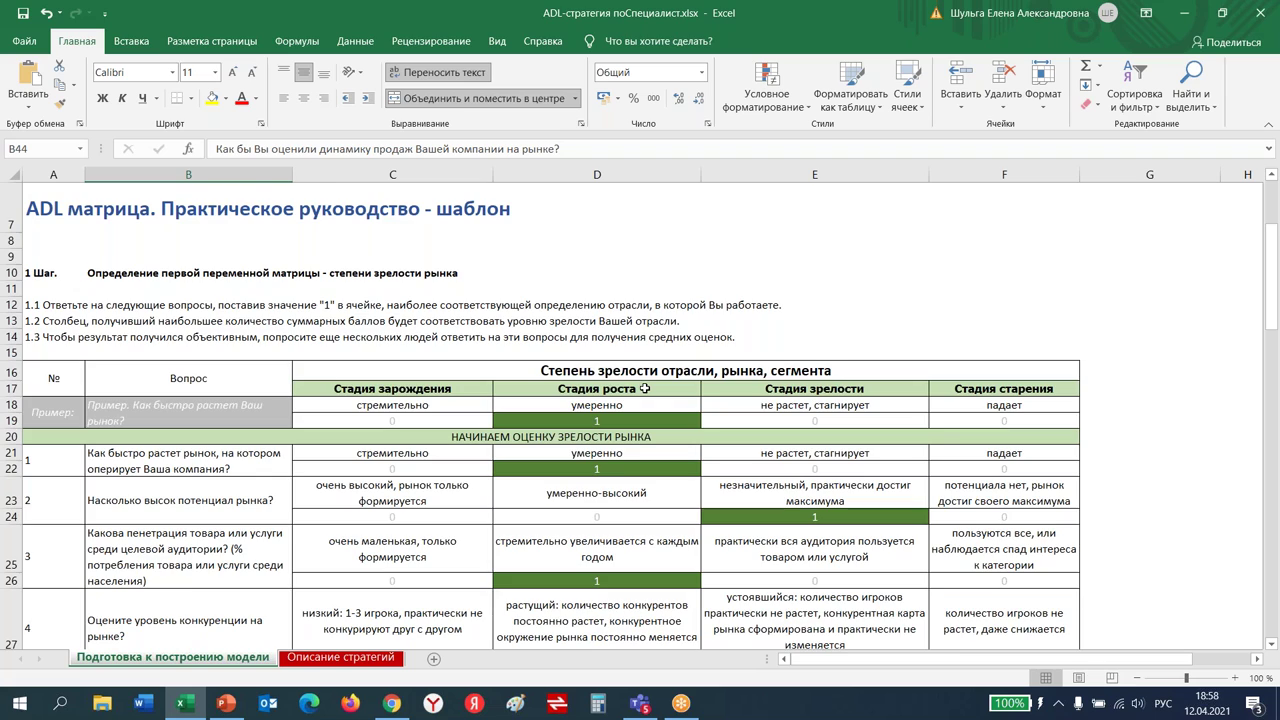
pyautogui.scroll(-4, 645, 388)
pyautogui.scroll(3, 662, 472)
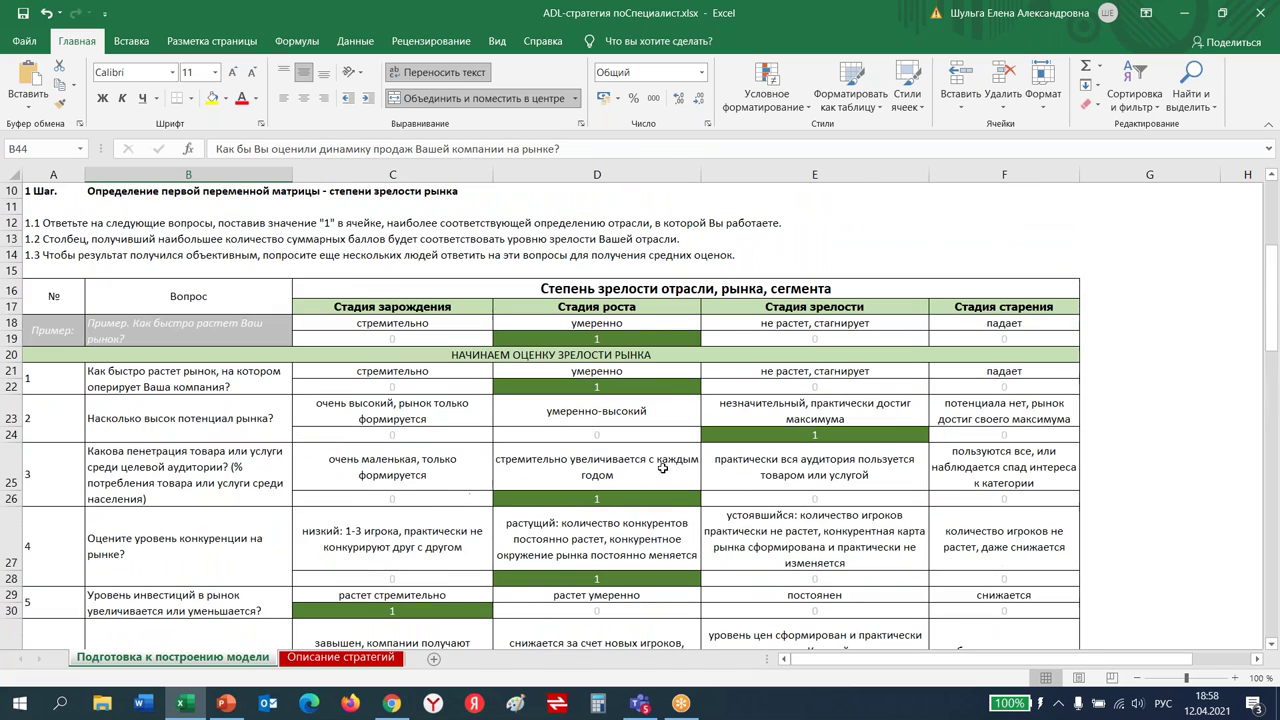
pyautogui.click(636, 310)
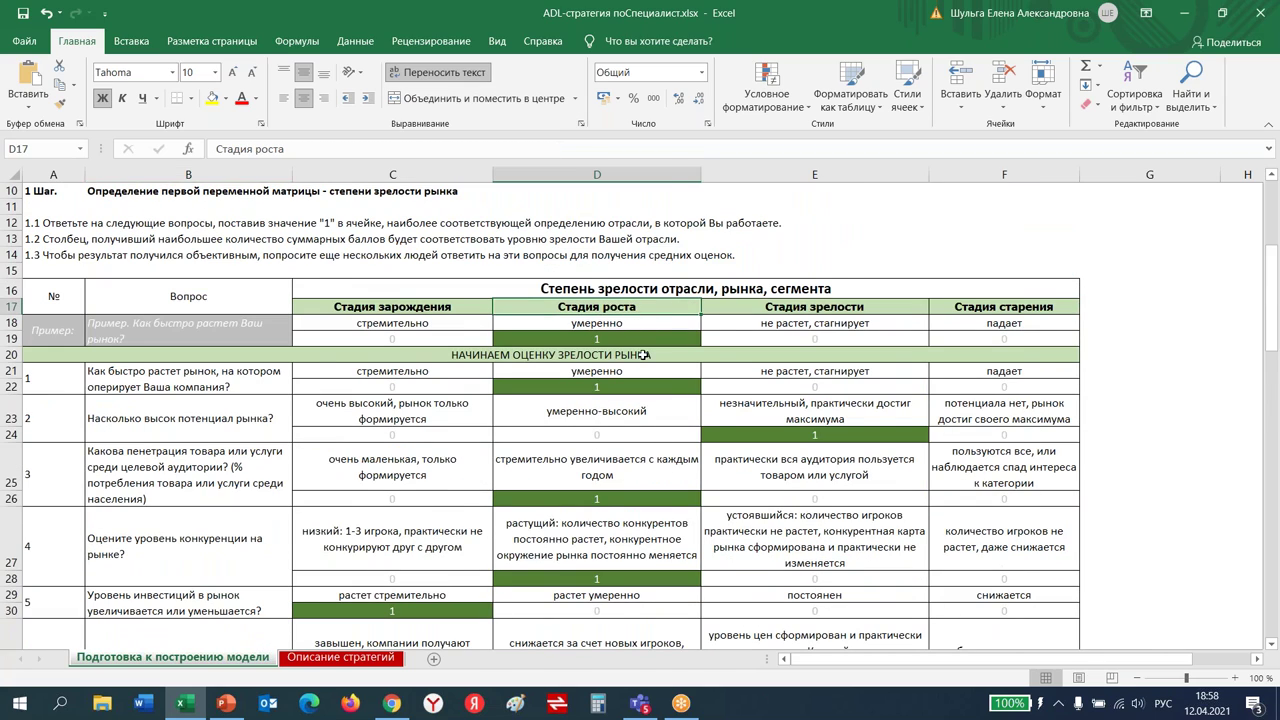
pyautogui.scroll(-8, 645, 355)
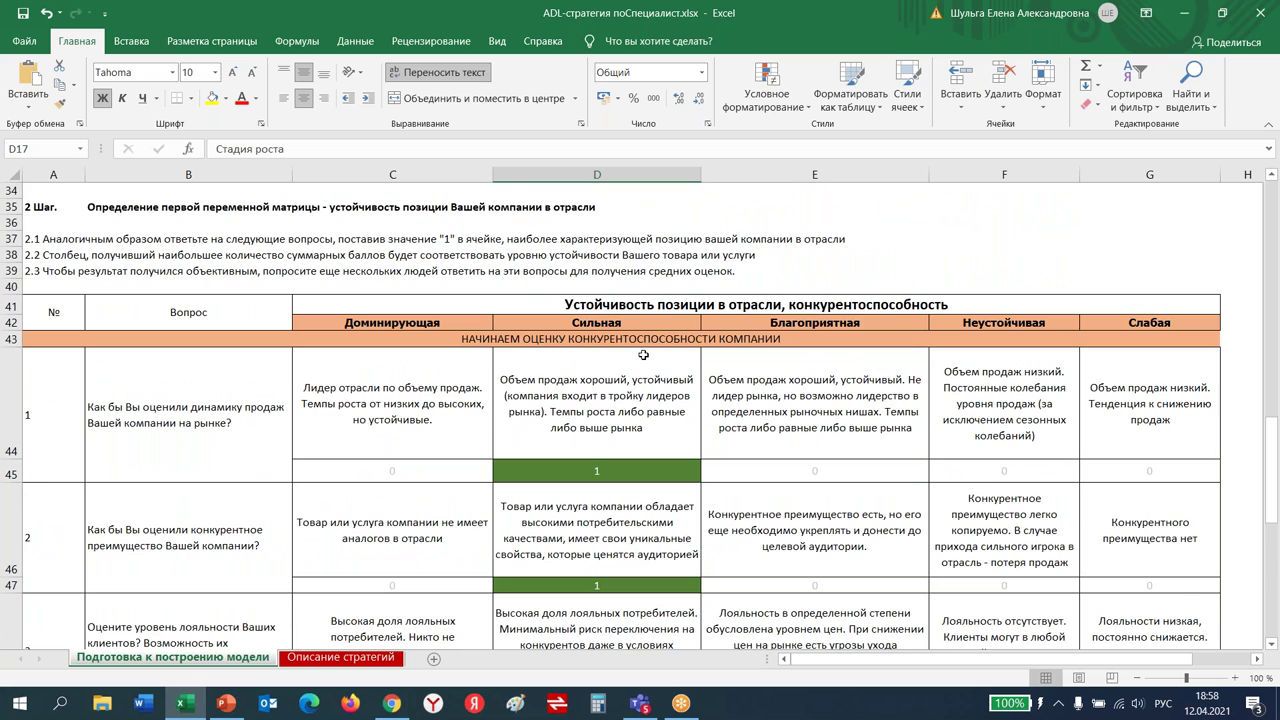
pyautogui.scroll(-6, 645, 370)
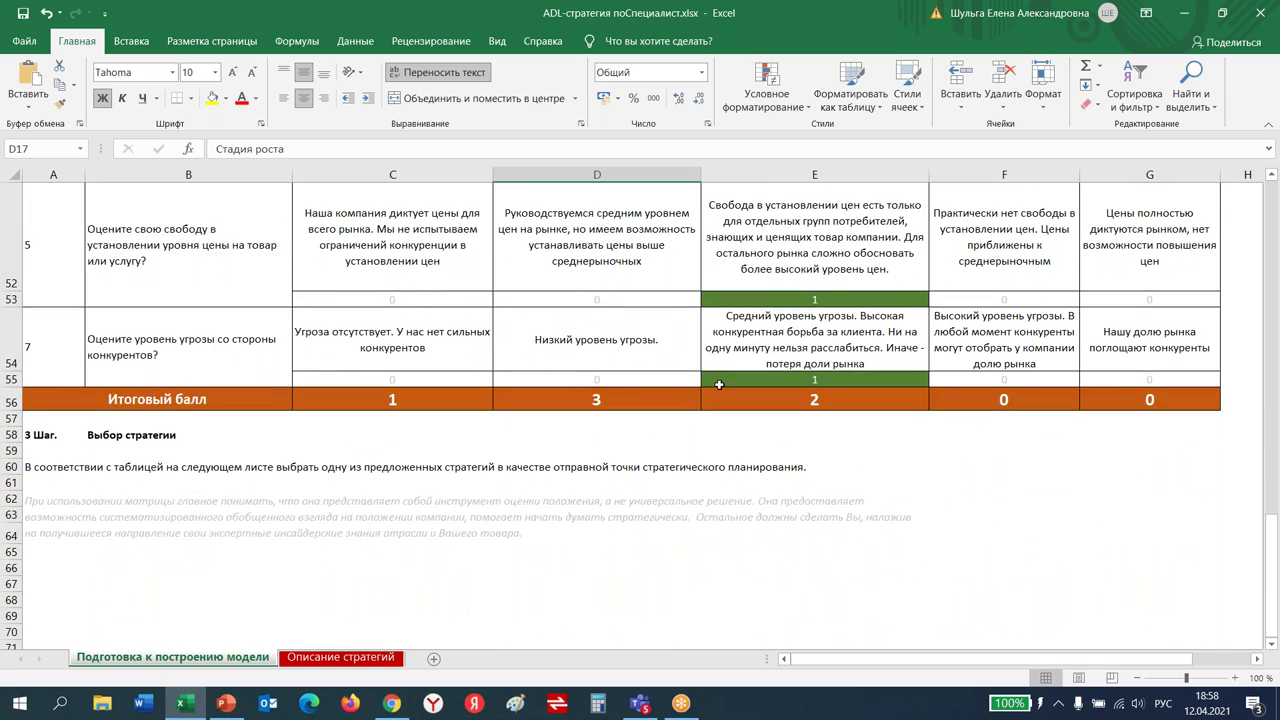
pyautogui.click(686, 408)
pyautogui.scroll(5, 652, 336)
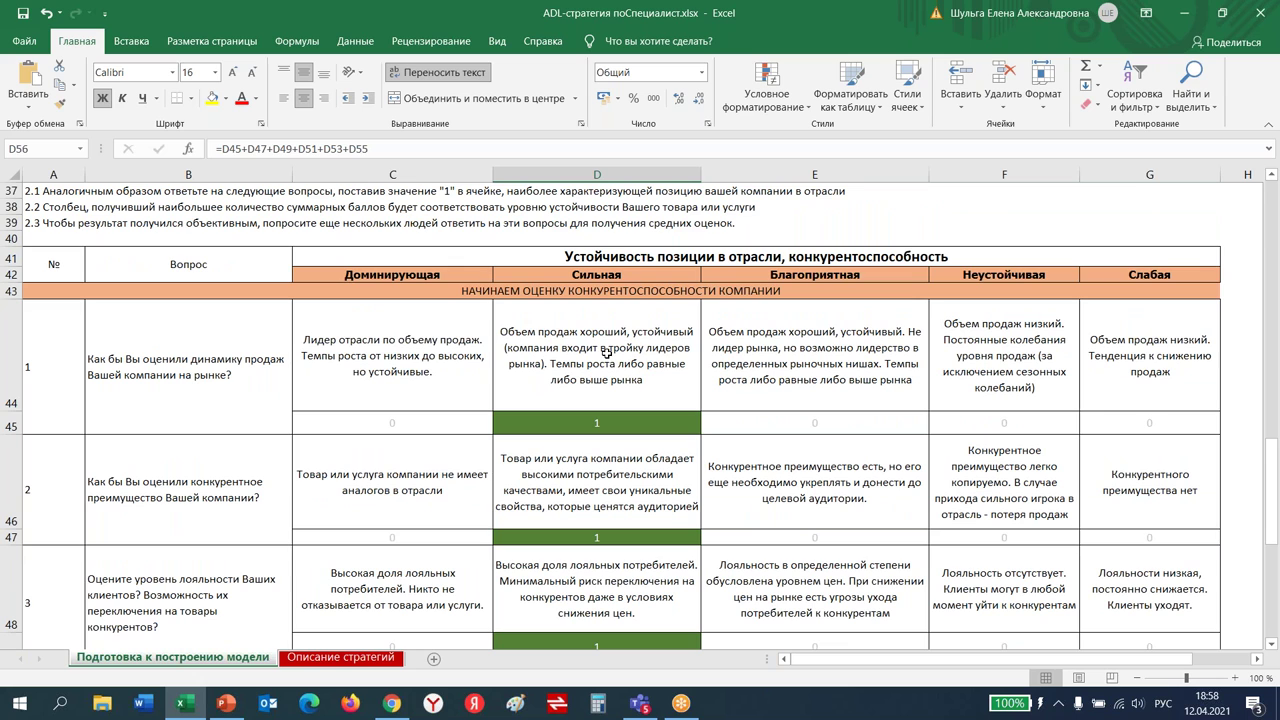
# Open the "Описание стратегий" sheet and examine the strategy where the "Сильная" position meets "Стадия роста"
pyautogui.click(356, 658)
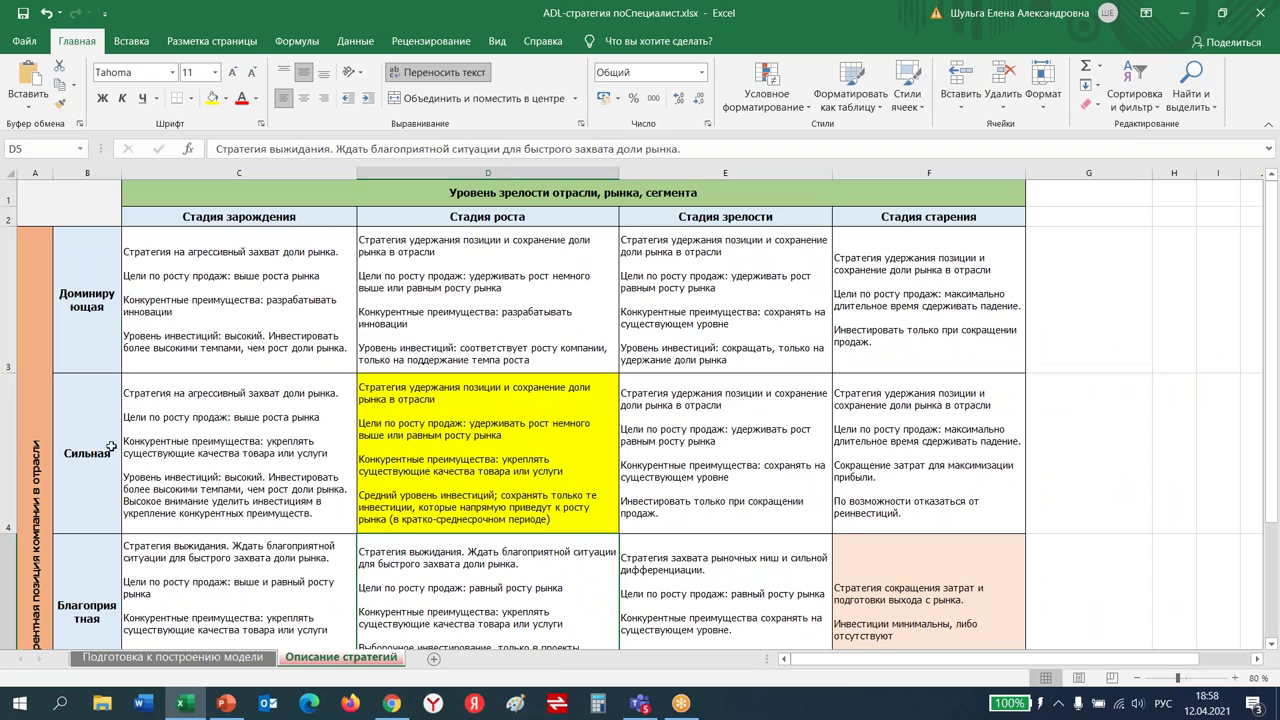
pyautogui.click(492, 413)
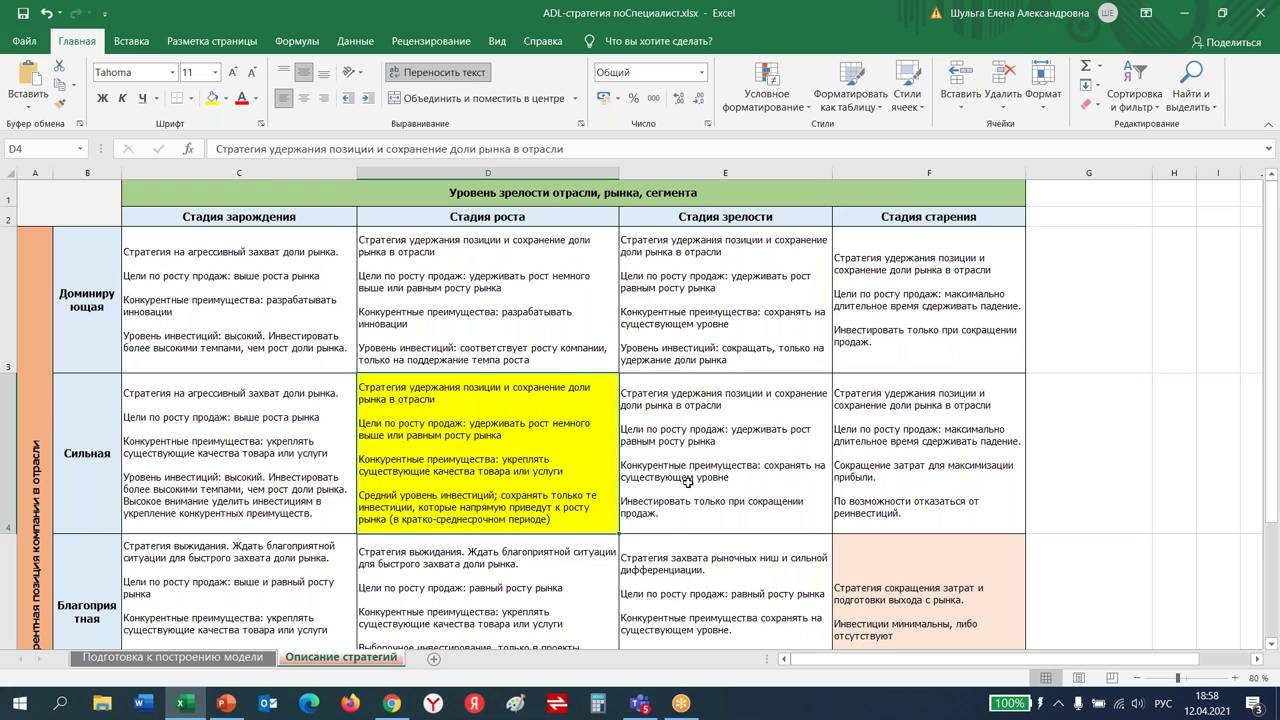
pyautogui.scroll(-1, 690, 478)
pyautogui.scroll(1, 690, 478)
# Switch to the PowerPoint presentation and select the Yandex Disk link in the notes of the "ADL матрица" slide
pyautogui.click(226, 703)
pyautogui.moveTo(398, 634); pyautogui.dragTo(171, 634)
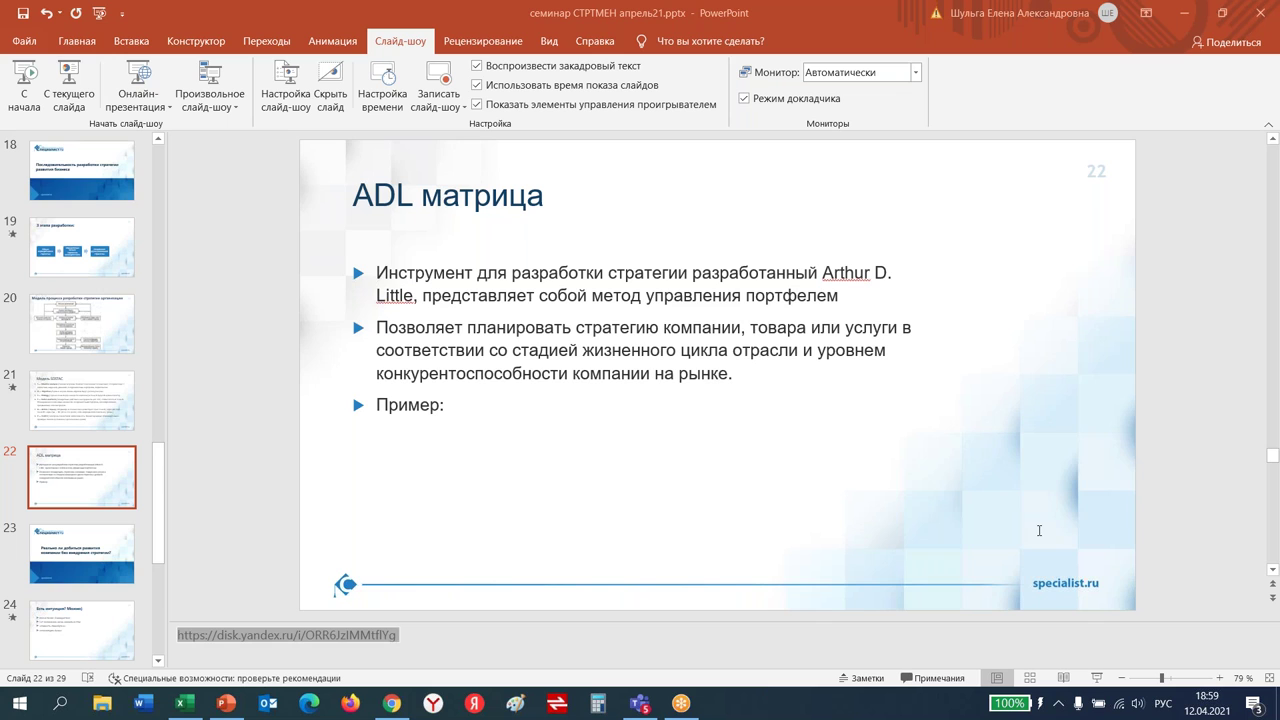
# Start the slide show from the "ADL матрица" slide and advance to slide 24, "Есть интуиция? Можно)"
pyautogui.click(73, 113)
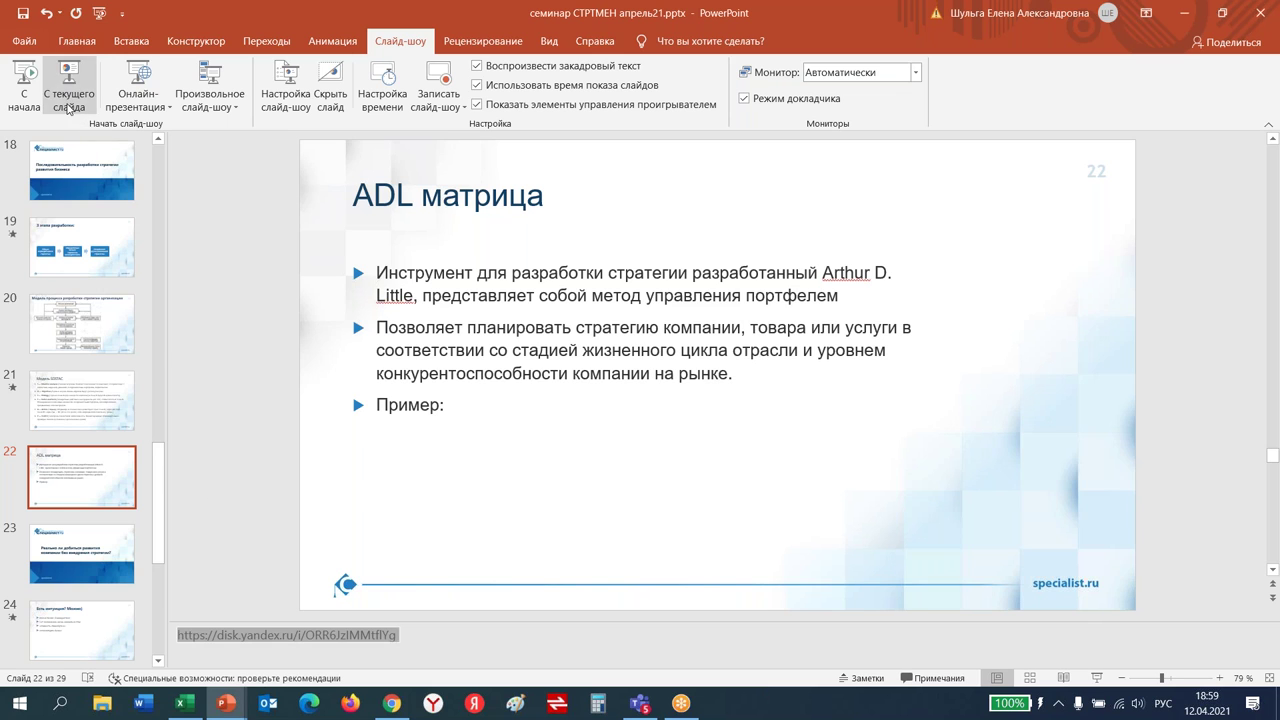
pyautogui.click(326, 530)
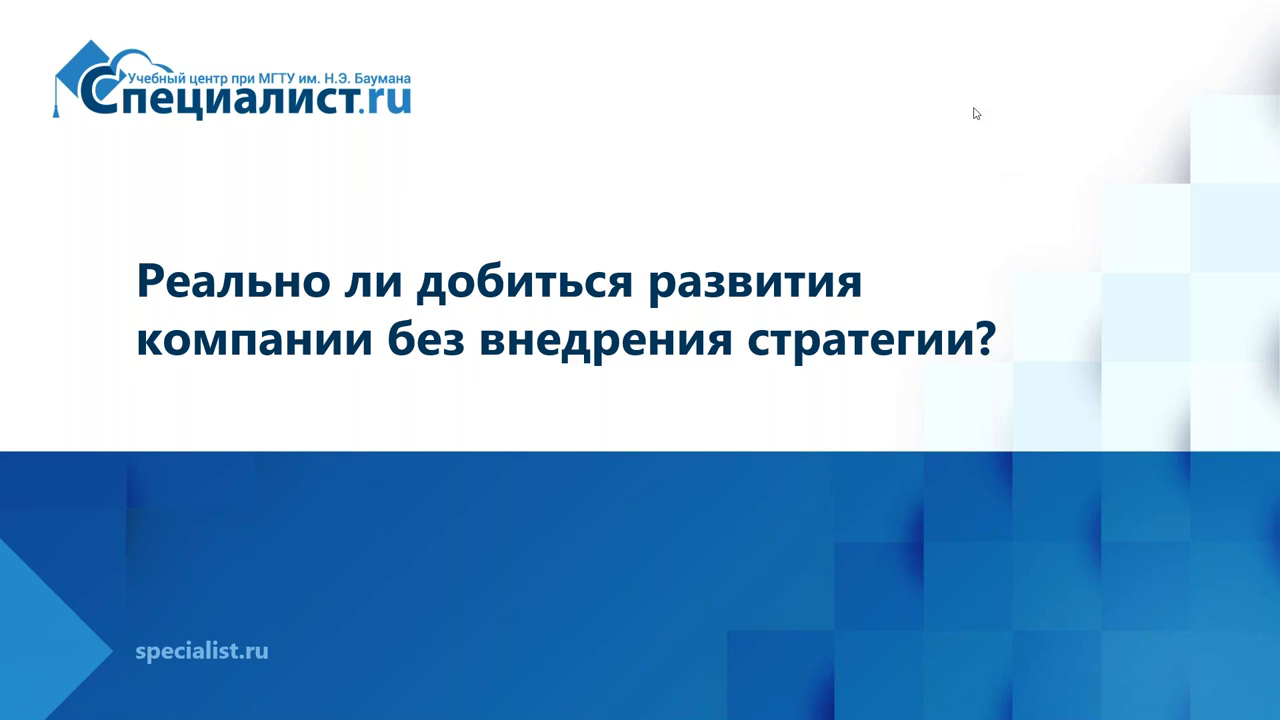
pyautogui.click(482, 487)
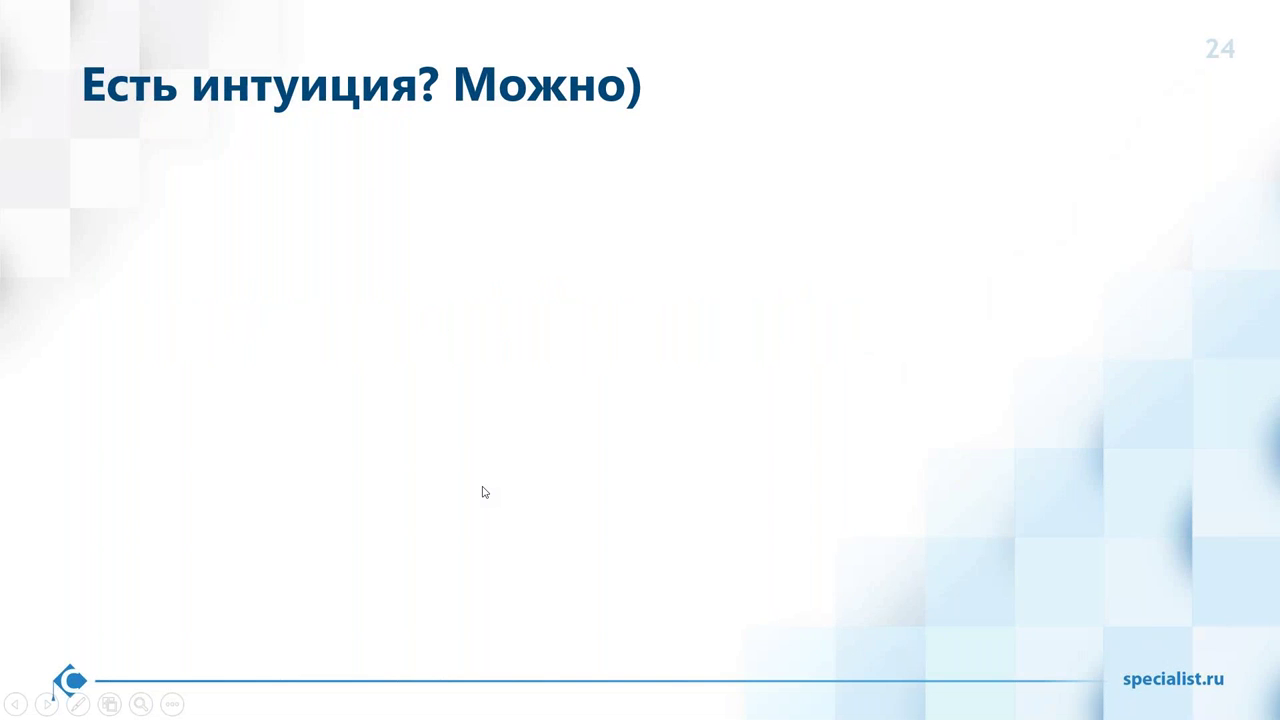